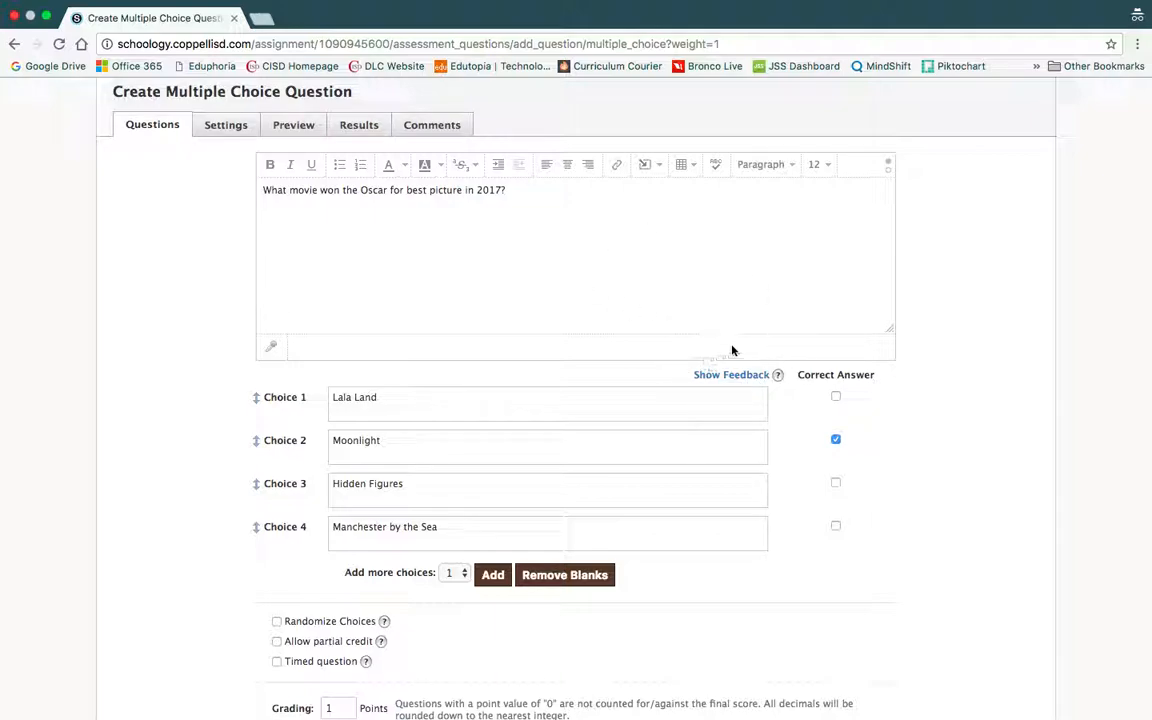
# - Show the feedback fields for the answer choices and enter "Sorry, but Moonlight won." as feedback for Lala Land
pyautogui.click(733, 376)
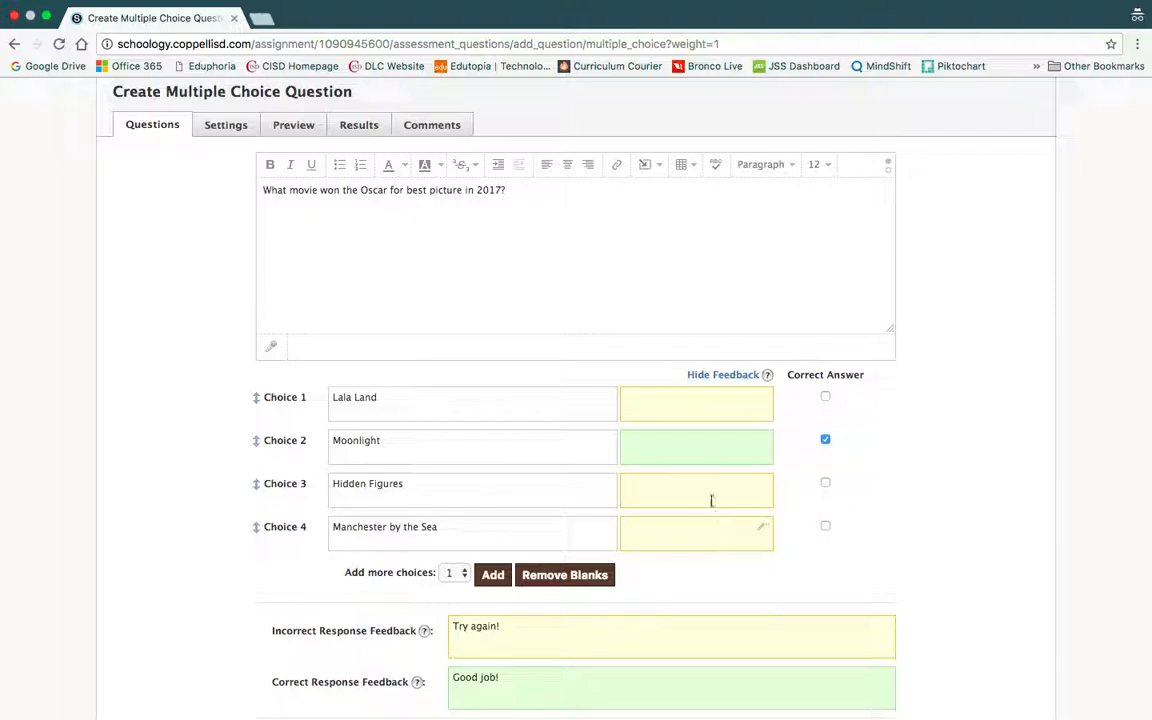
pyautogui.click(724, 376)
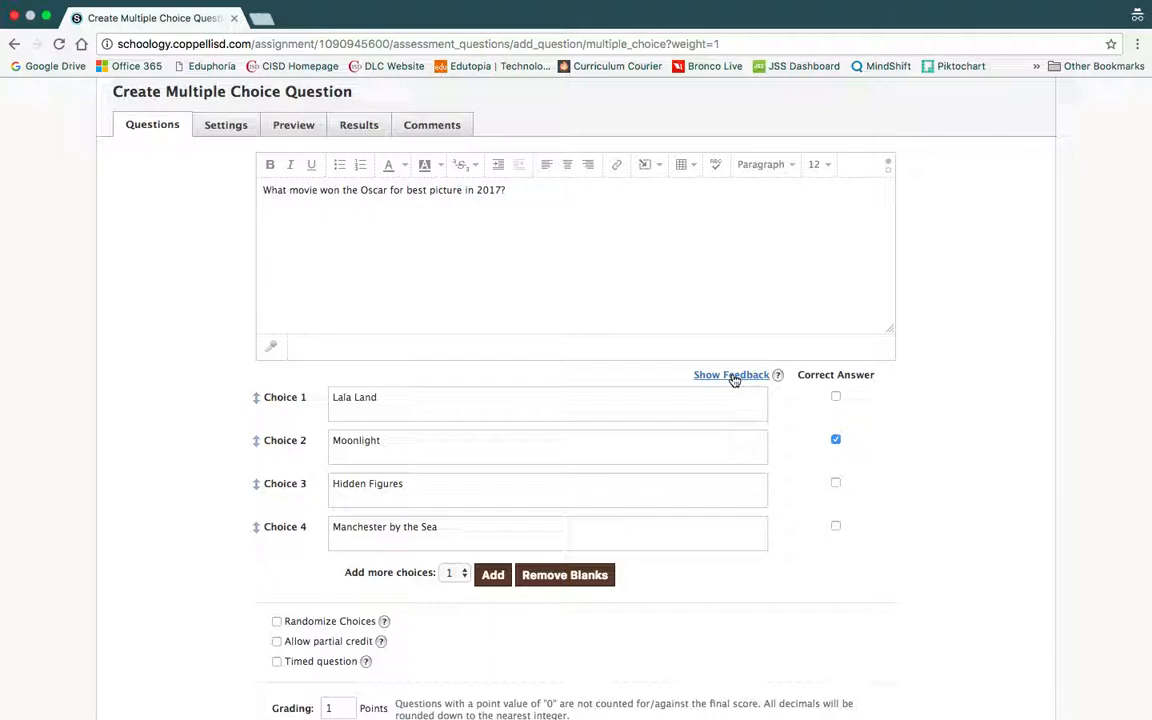
pyautogui.click(733, 377)
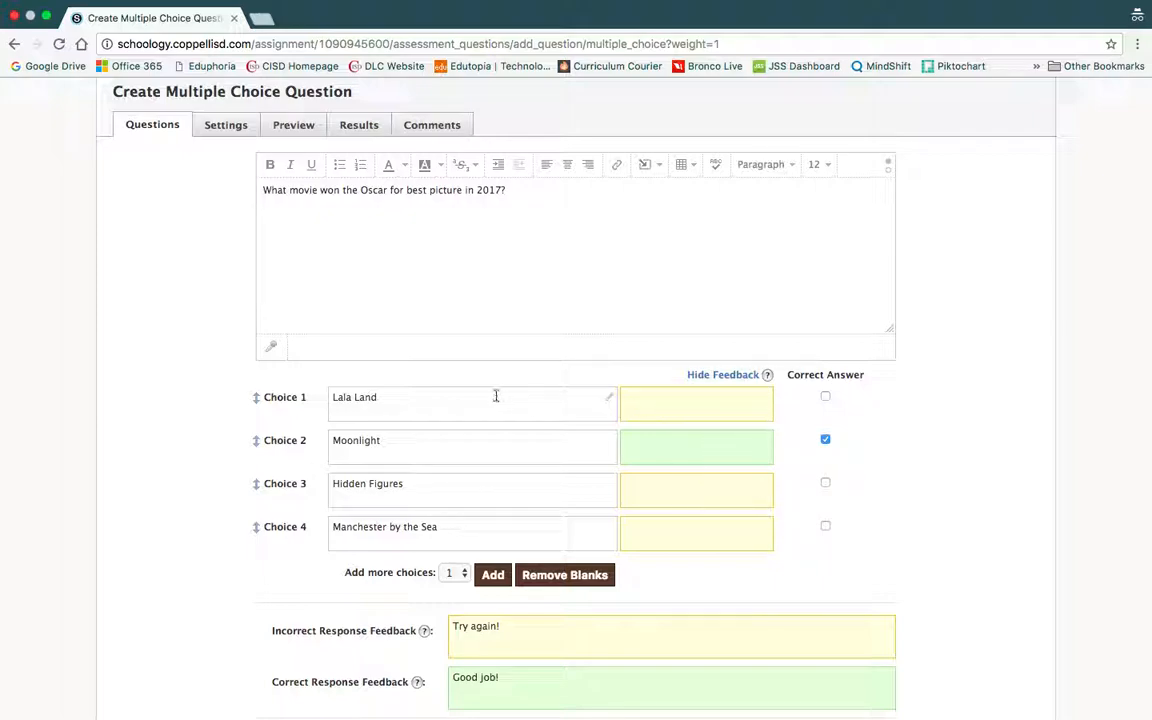
pyautogui.click(686, 412)
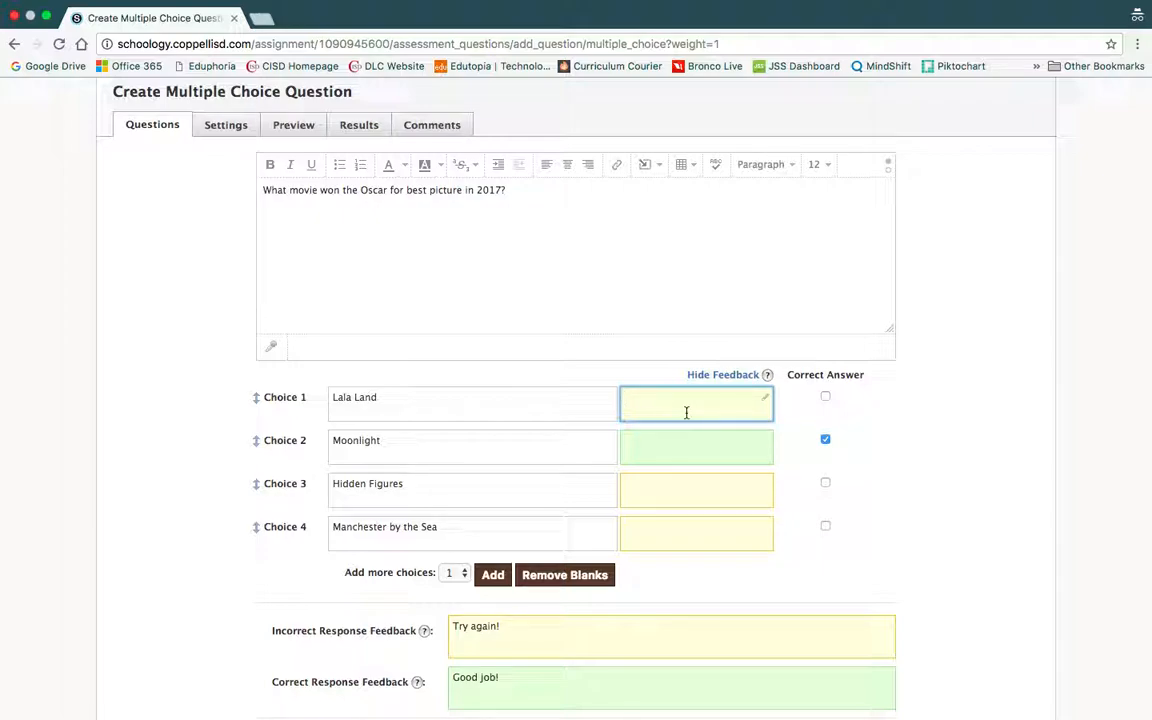
pyautogui.write('Sorry, but Moonlight won.')
# - Open the rich-text editor for the feedback of the Moonlight choice
pyautogui.click(681, 442)
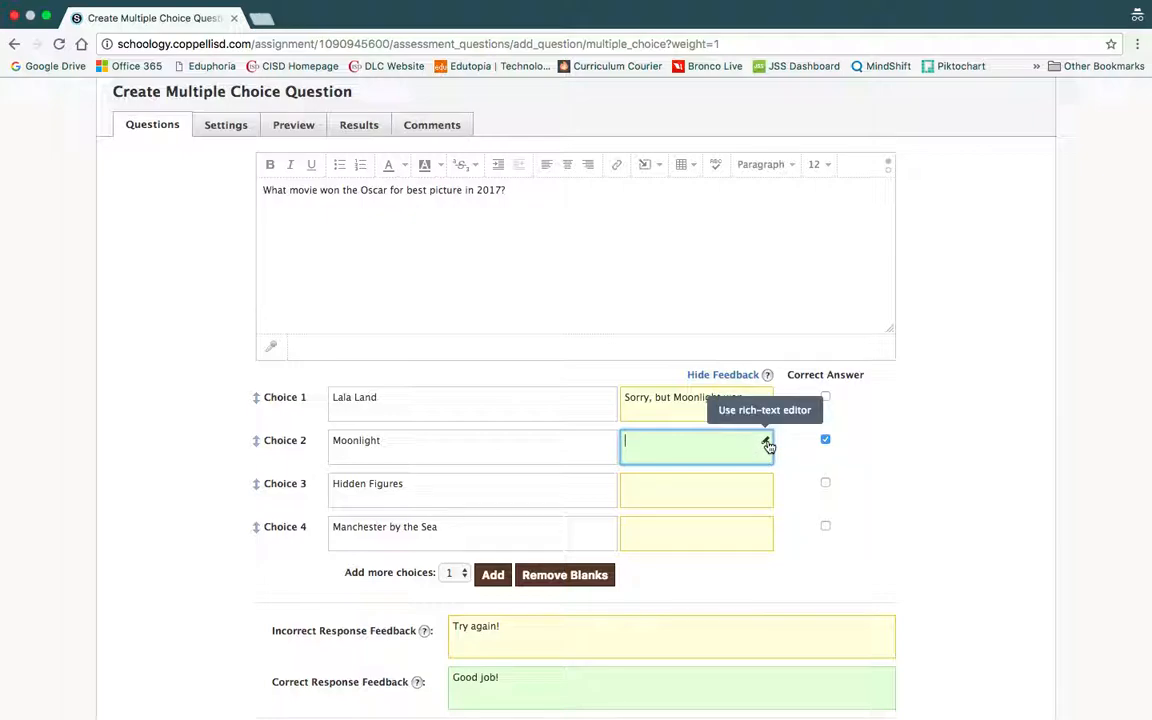
pyautogui.click(766, 443)
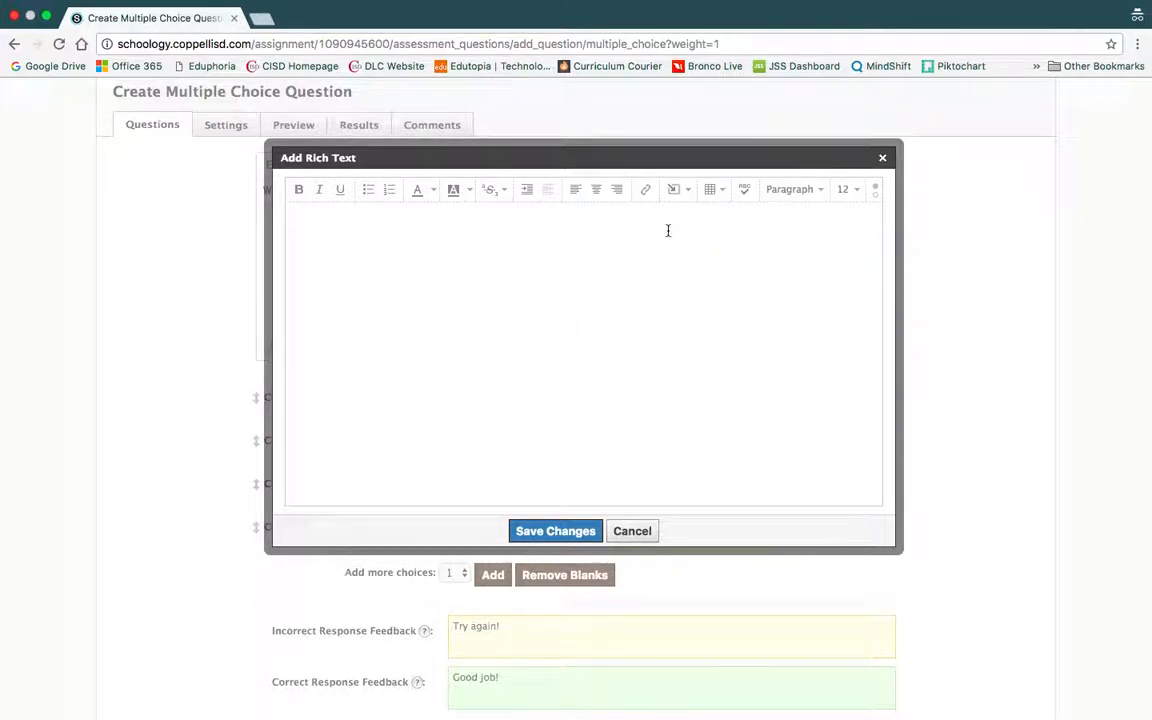
pyautogui.click(688, 198)
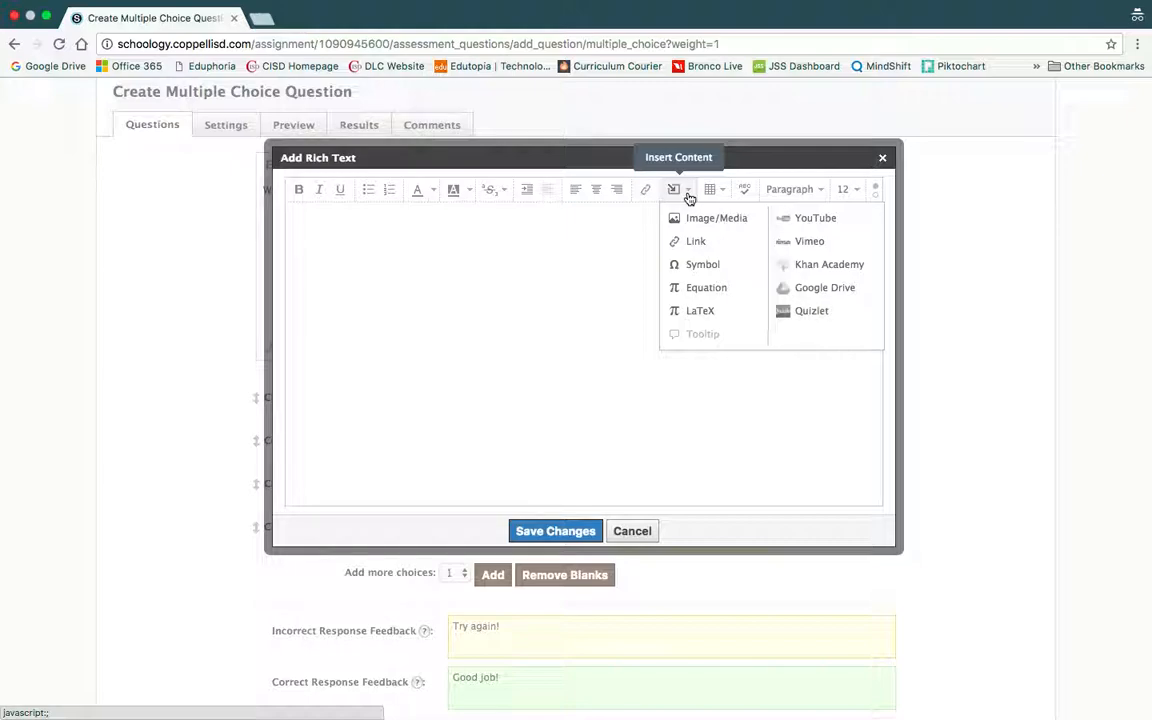
pyautogui.click(688, 198)
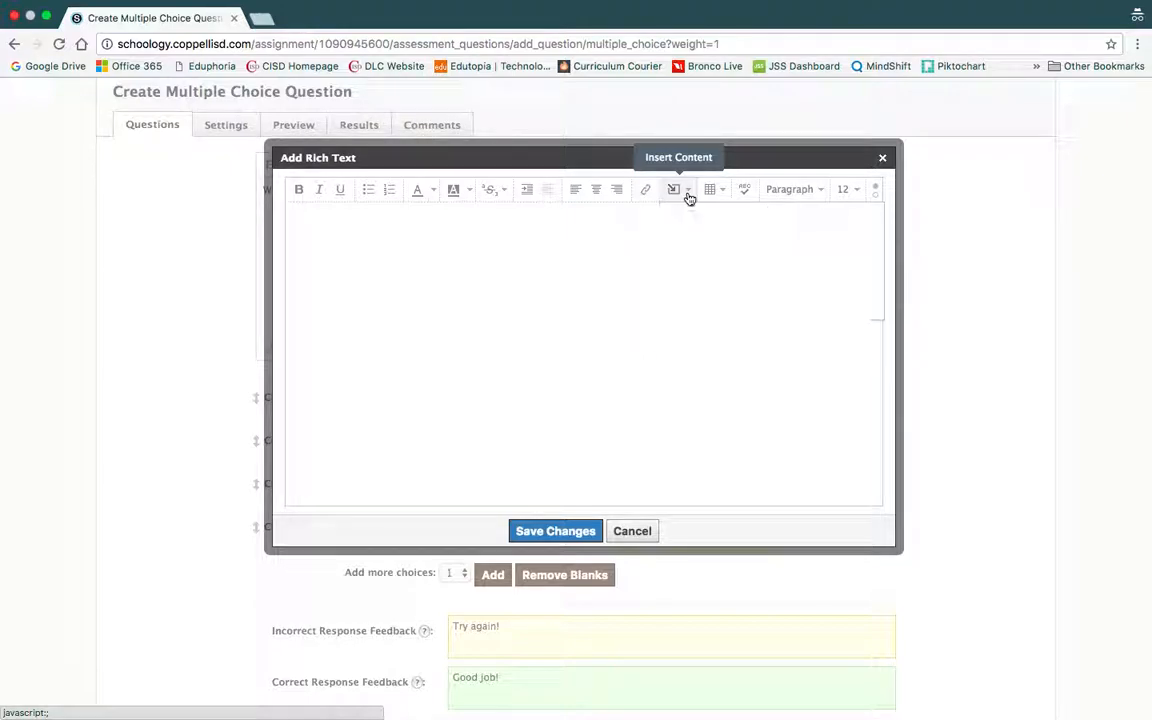
pyautogui.click(877, 197)
pyautogui.click(877, 197)
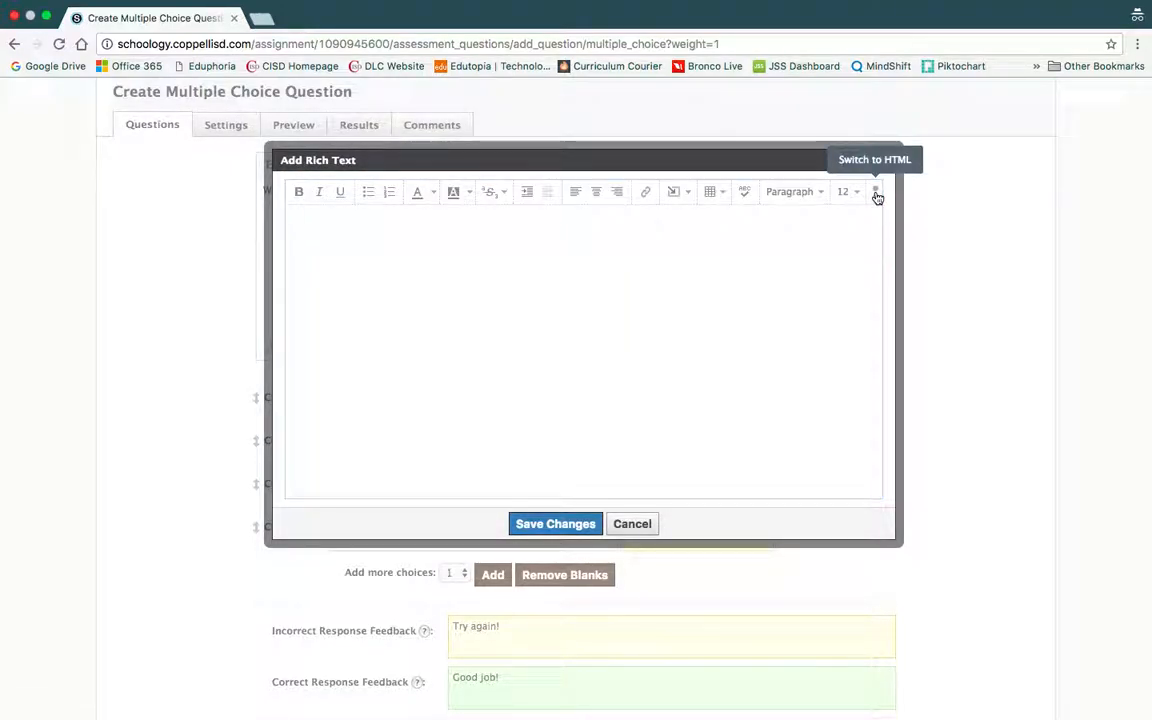
# - Start inserting YouTube content into the Moonlight feedback and search for "moonlight trailer"
pyautogui.click(688, 199)
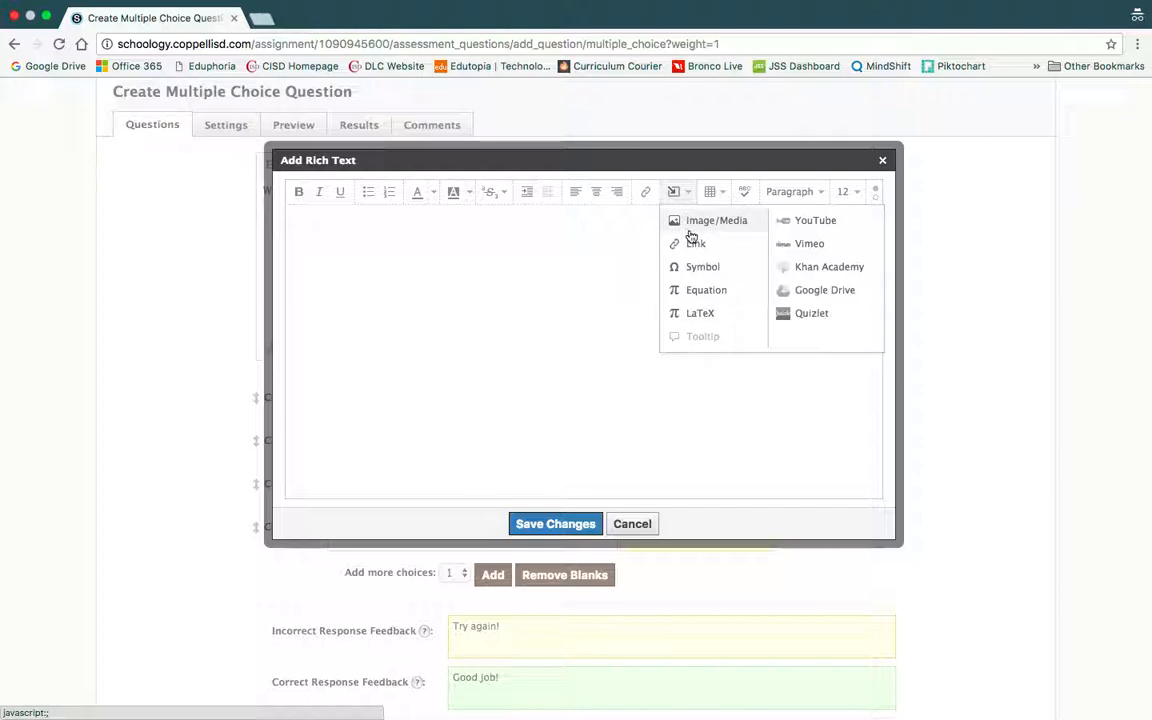
pyautogui.click(819, 222)
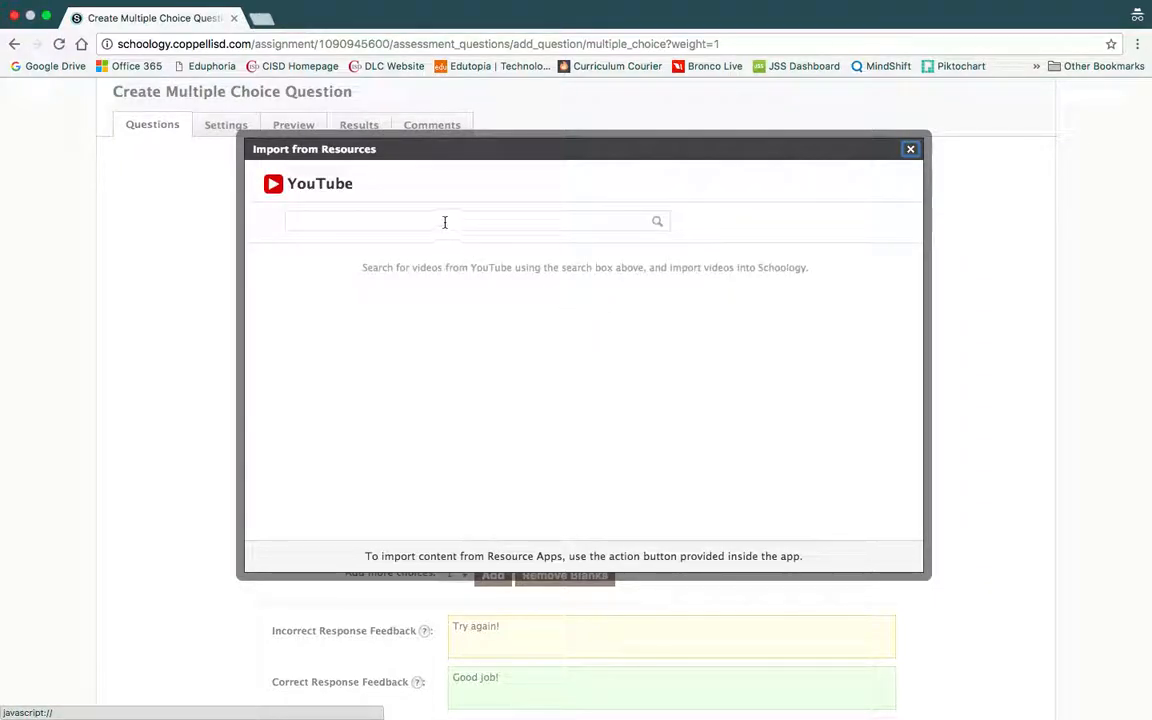
pyautogui.click(445, 222)
pyautogui.write('moonlih')
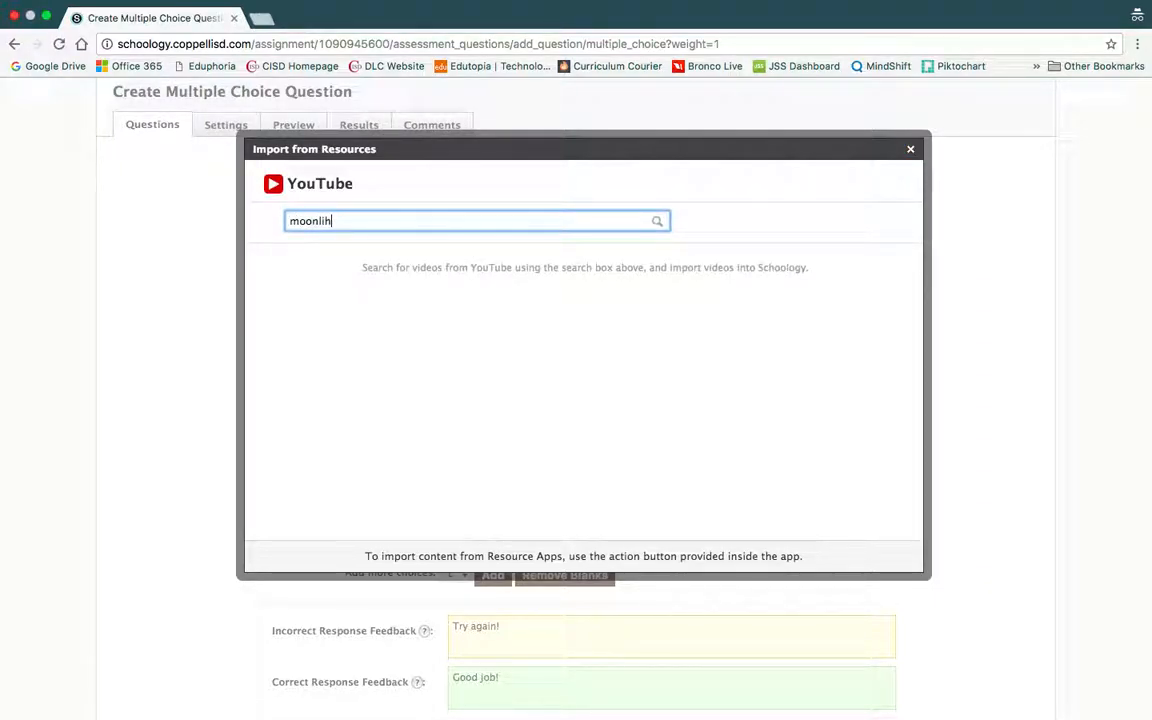
pyautogui.press('BackSpace')
pyautogui.write('ght trailer')
pyautogui.press('Return')
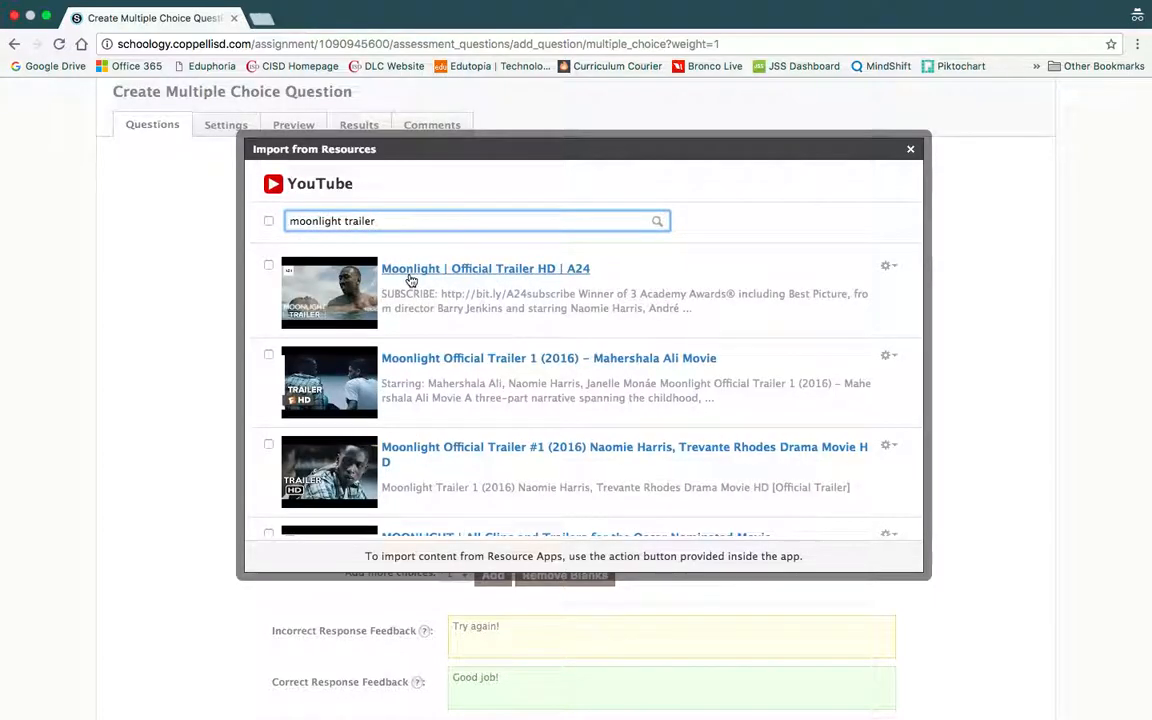
# - Import the video "Moonlight | Official Trailer HD | A24" as an embed and save the rich-text feedback
pyautogui.click(268, 263)
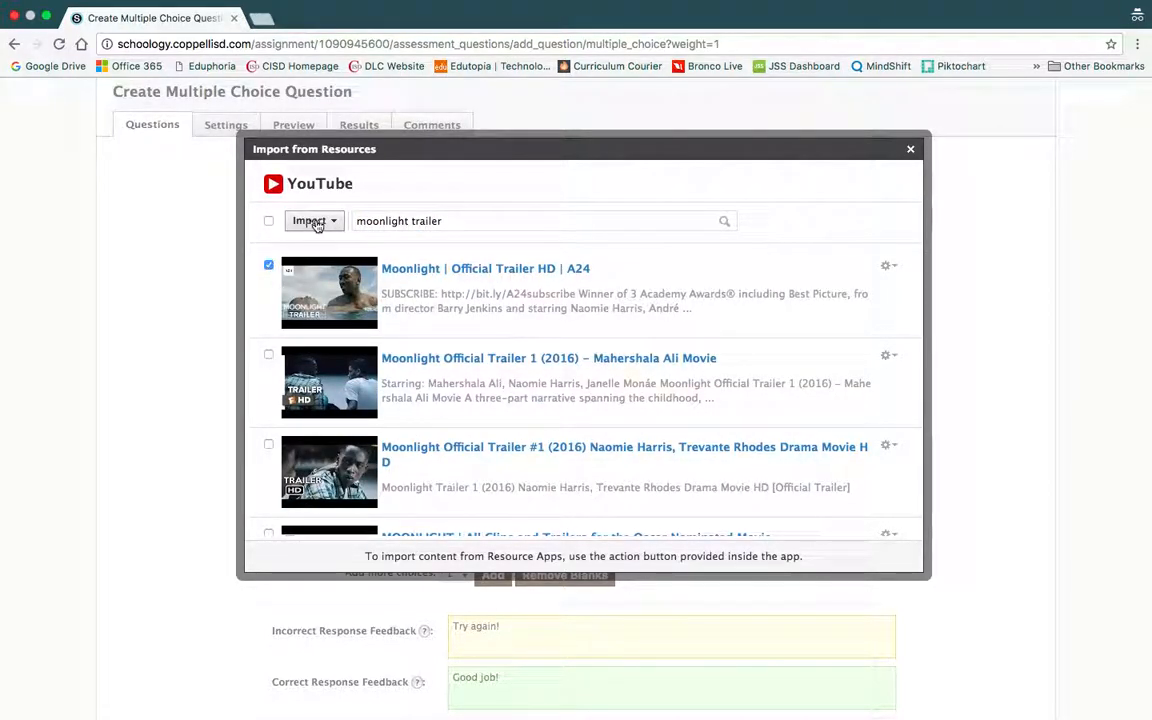
pyautogui.click(316, 222)
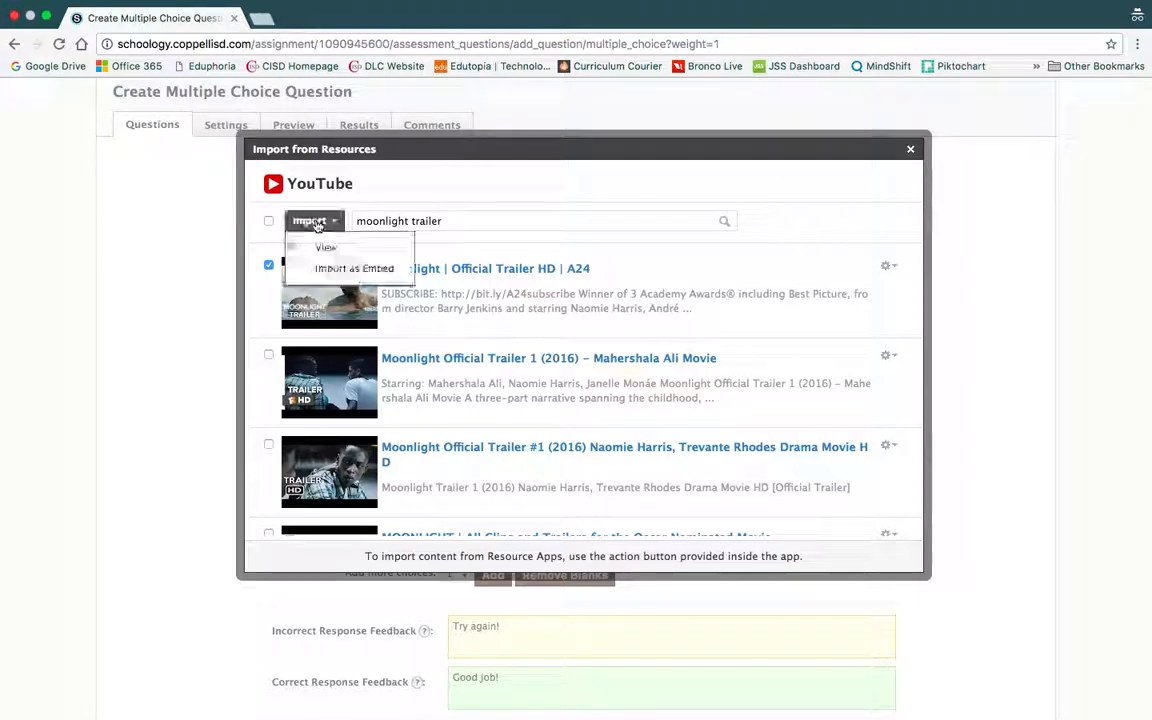
pyautogui.click(336, 267)
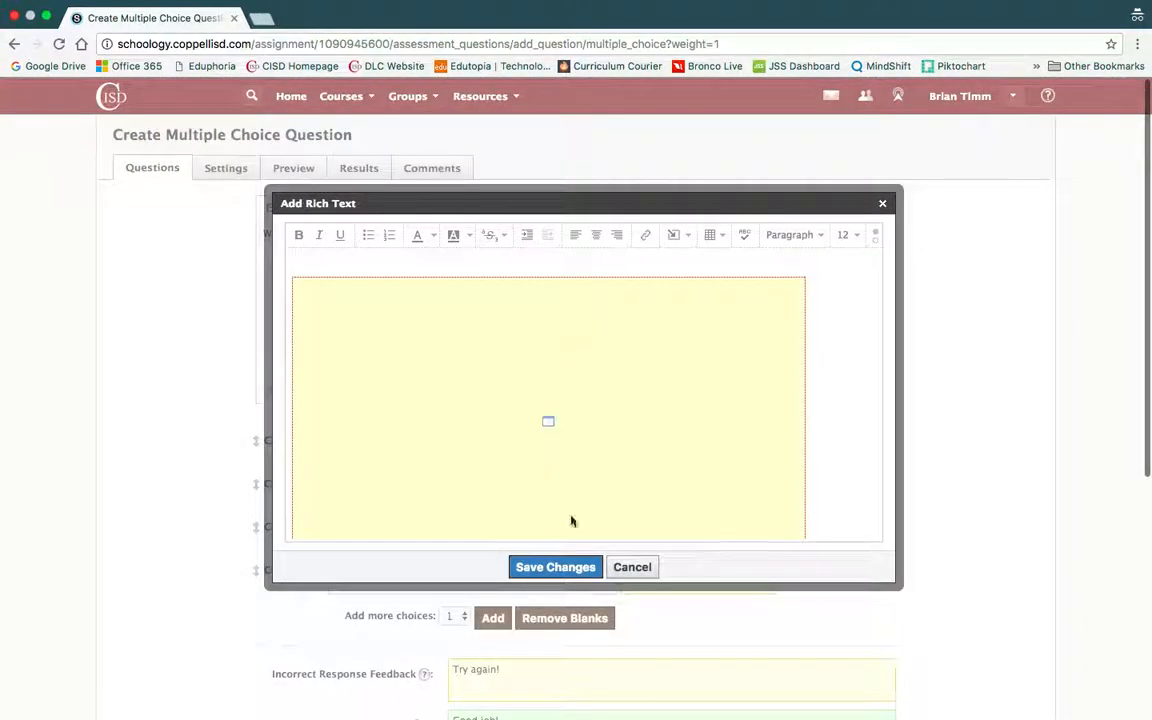
pyautogui.click(575, 569)
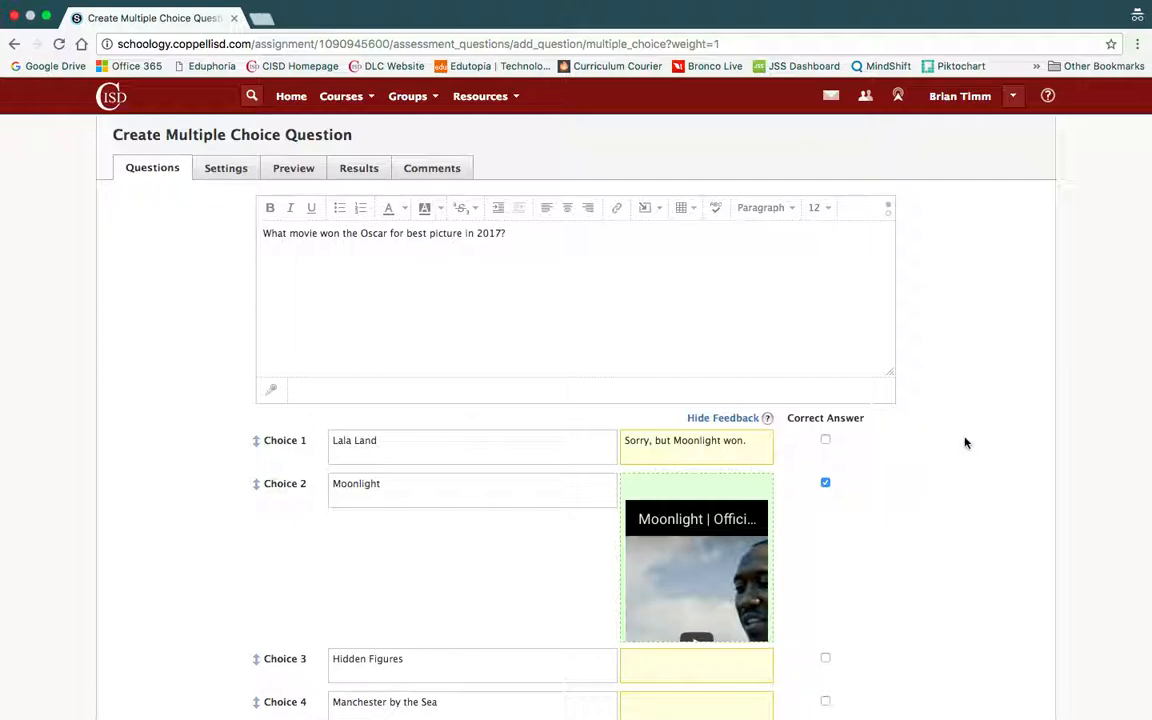
# - Review the feedback of each choice and the question's general incorrect and correct response feedback
pyautogui.scroll(-1, 964, 442)
pyautogui.scroll(-1, 965, 443)
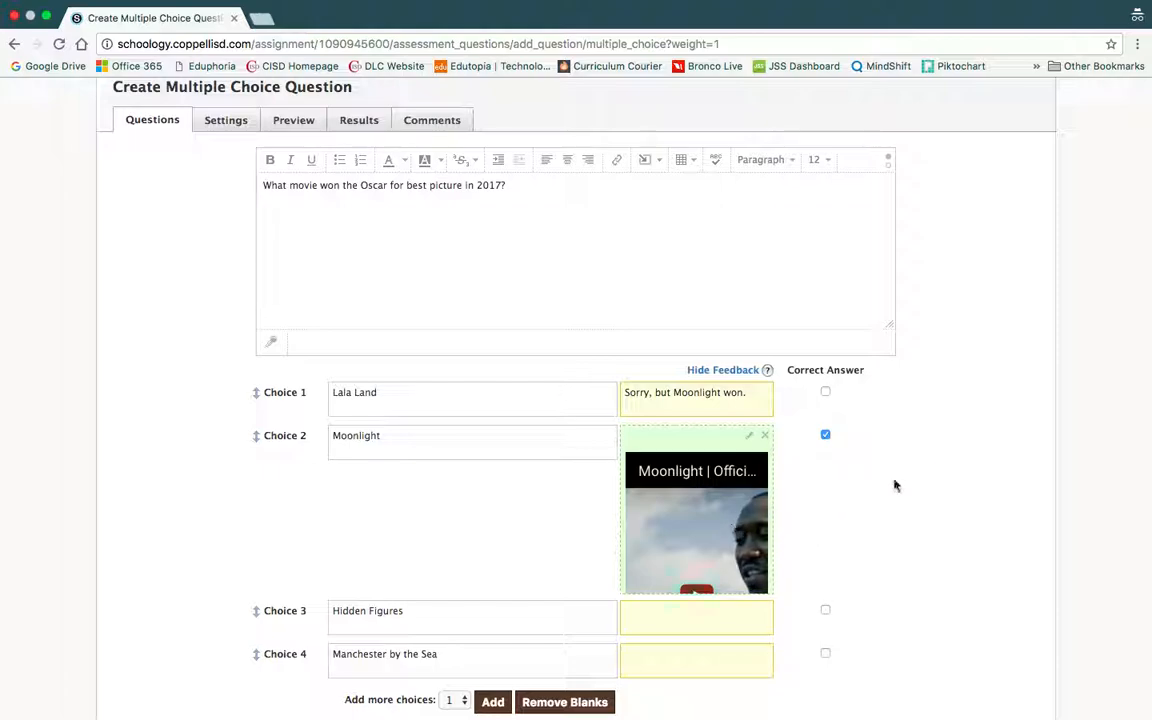
pyautogui.scroll(-5, 926, 472)
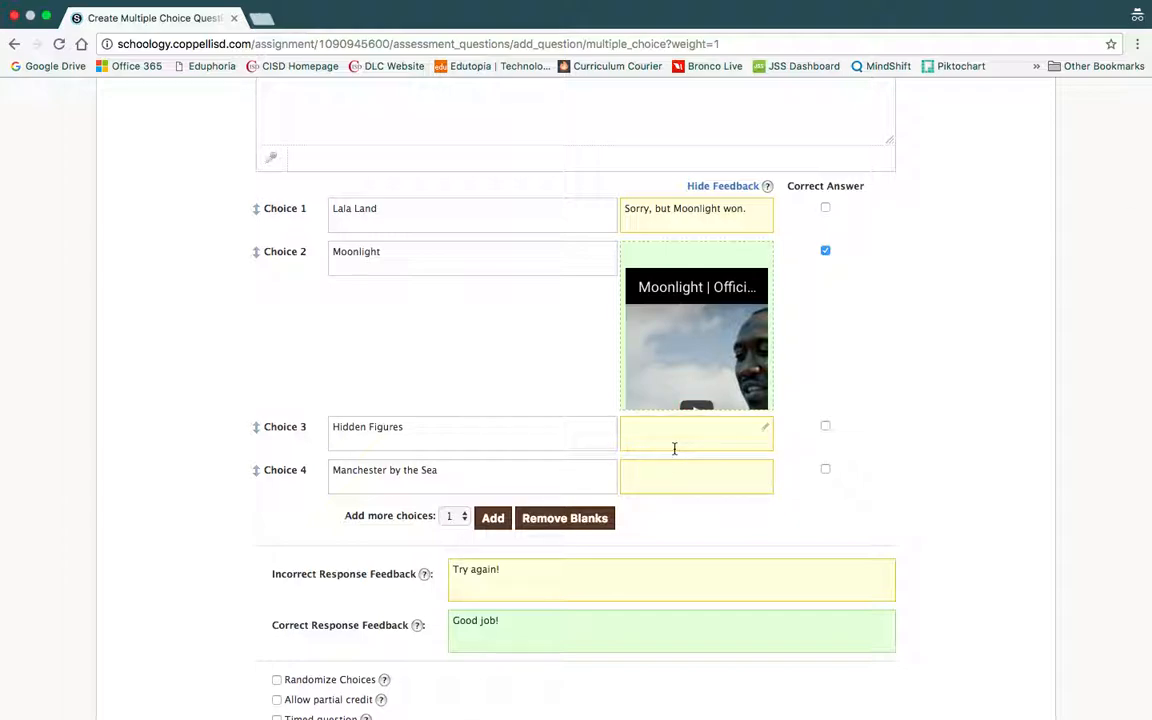
pyautogui.scroll(-1, 674, 449)
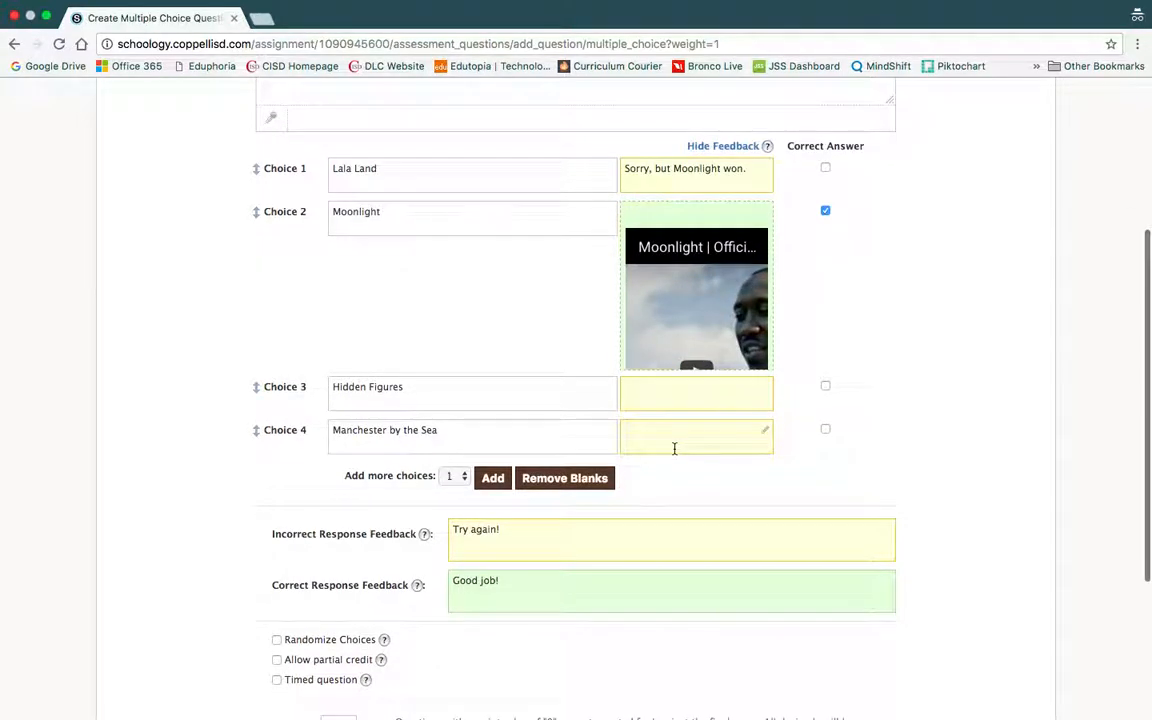
pyautogui.click(513, 536)
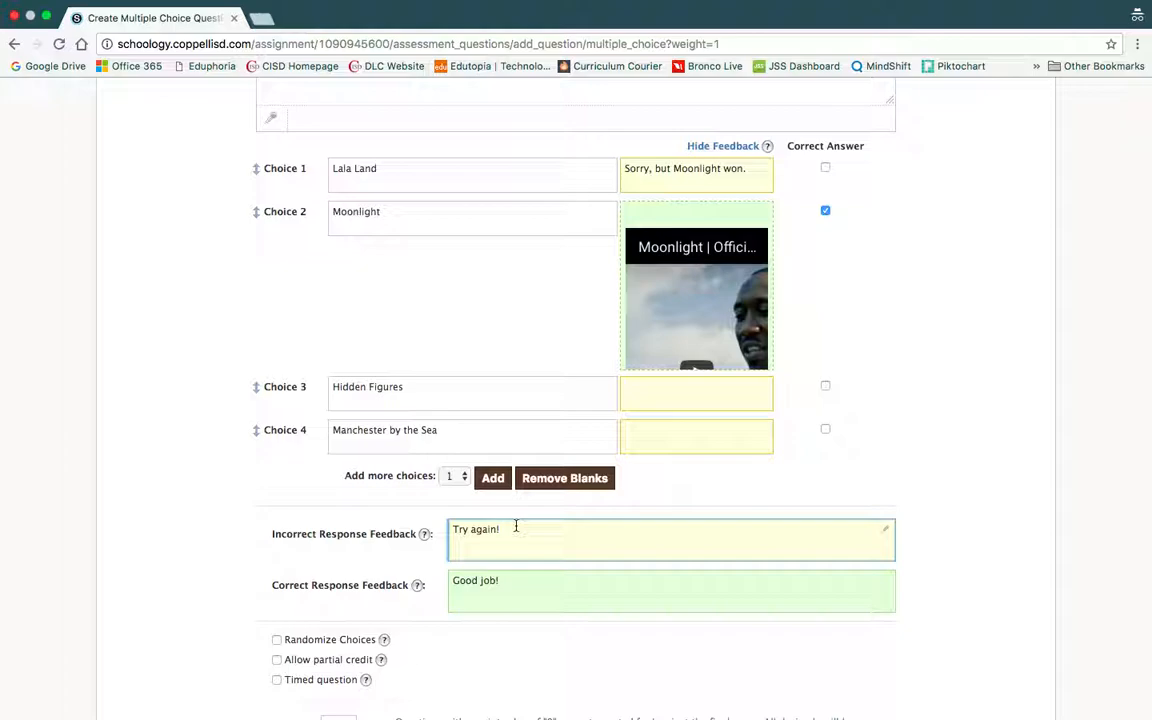
pyautogui.click(514, 581)
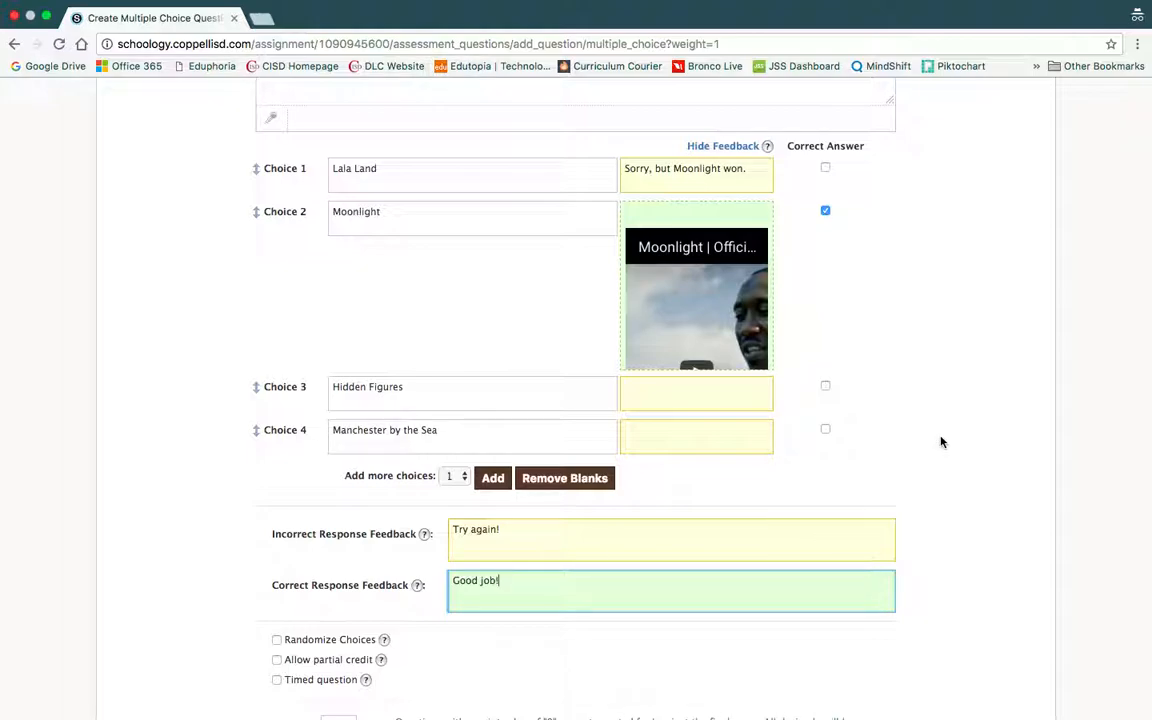
pyautogui.scroll(3, 940, 442)
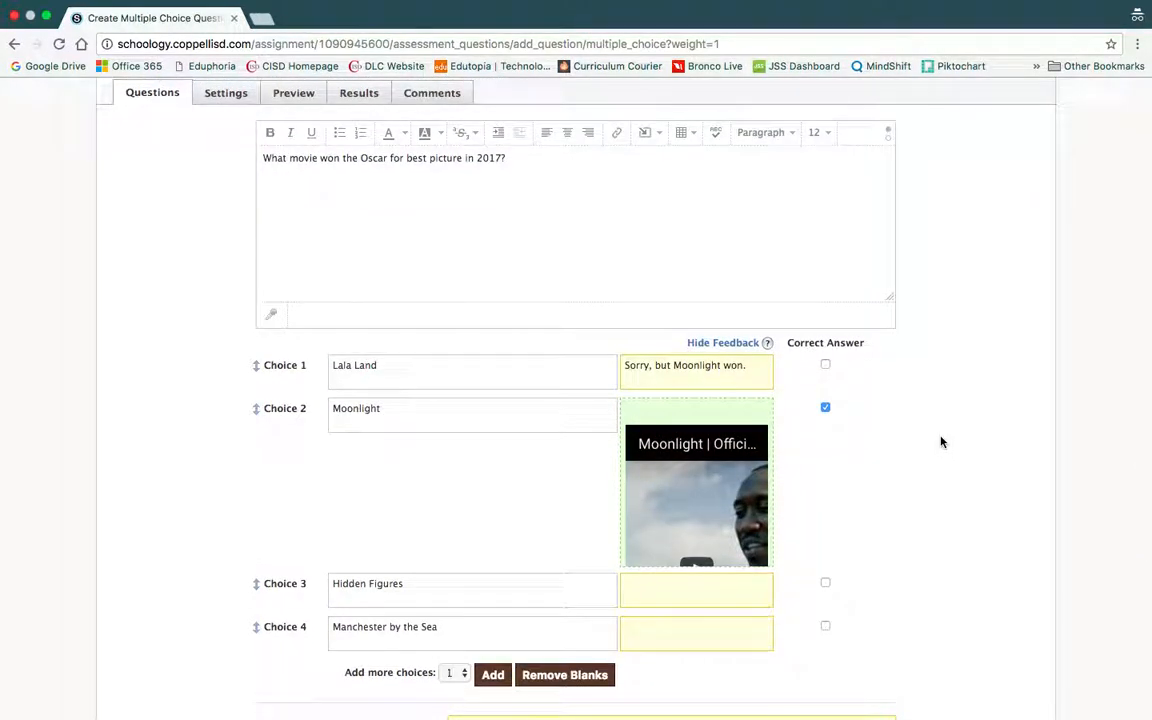
pyautogui.scroll(1, 940, 442)
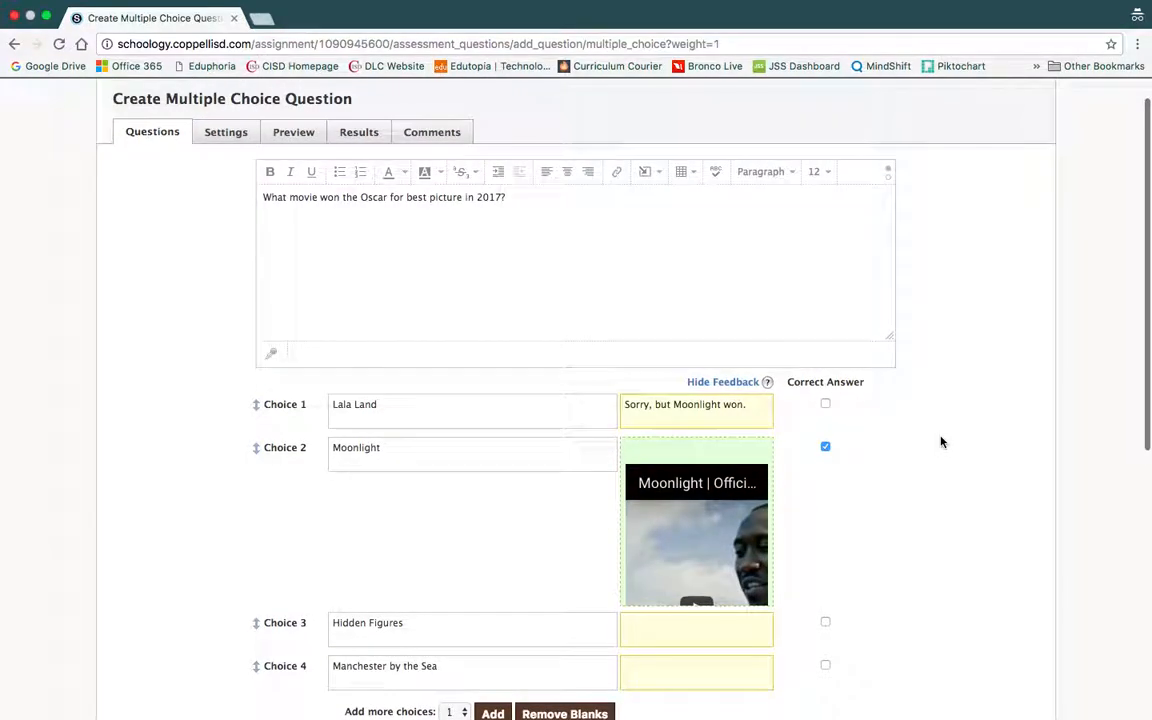
# - In the test's settings, set View Submissions to Yes
pyautogui.click(212, 135)
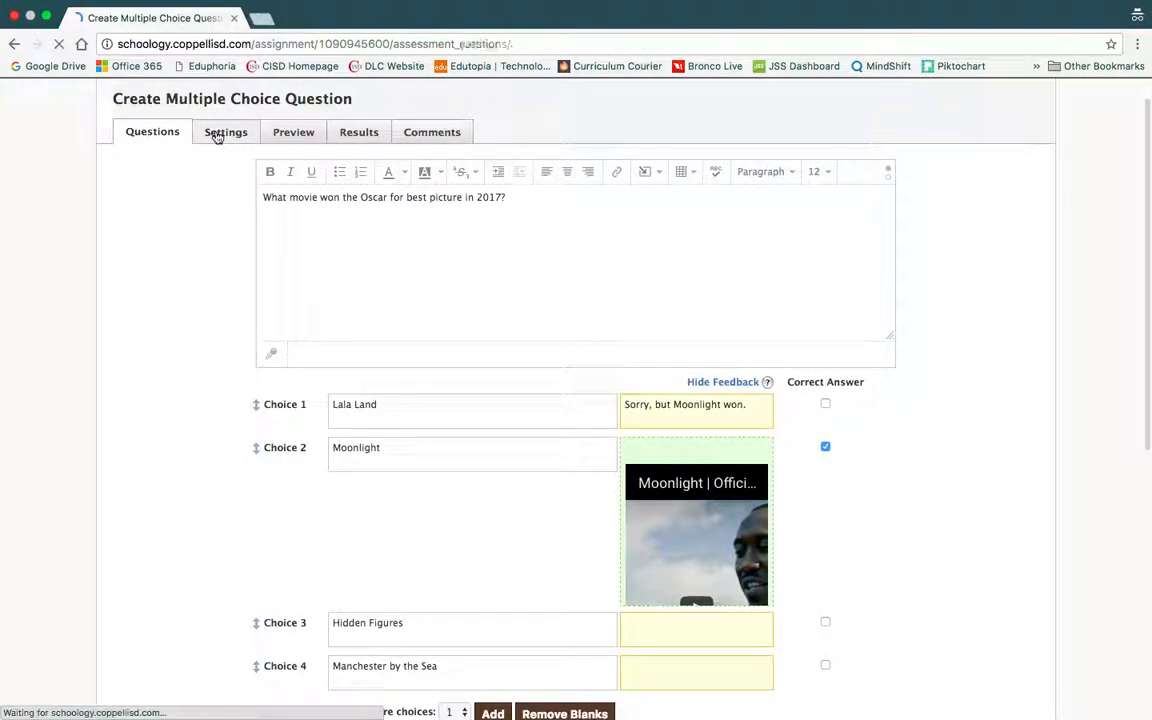
pyautogui.scroll(-2, 615, 478)
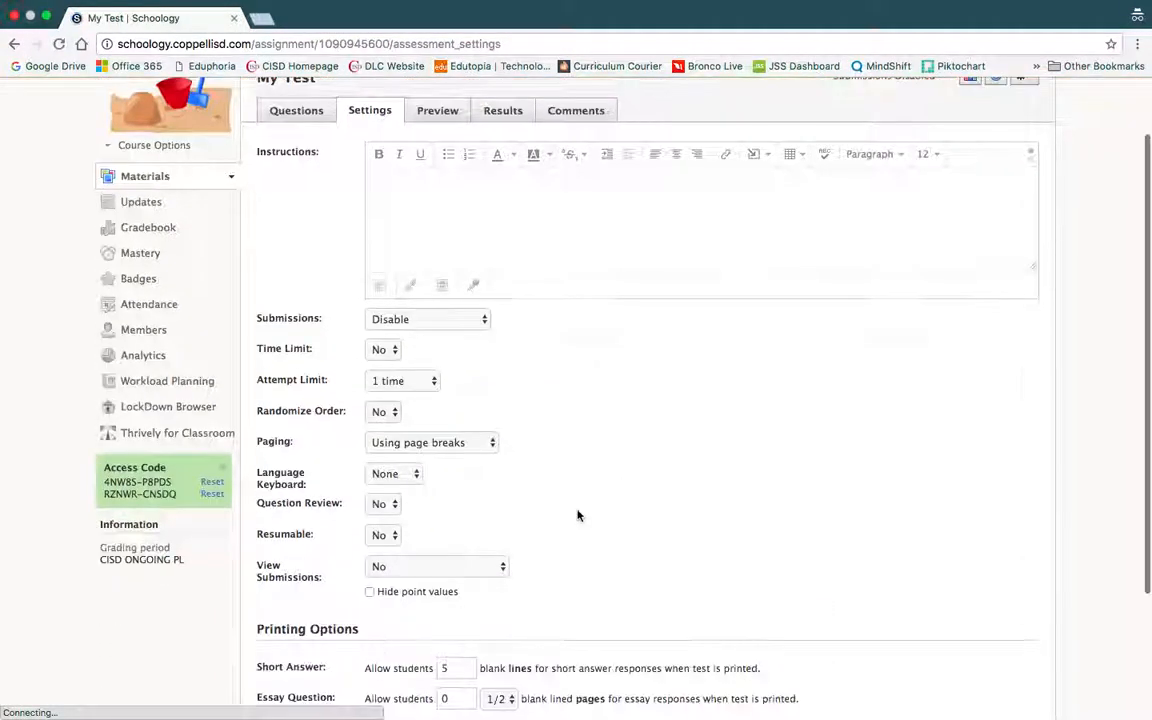
pyautogui.click(407, 566)
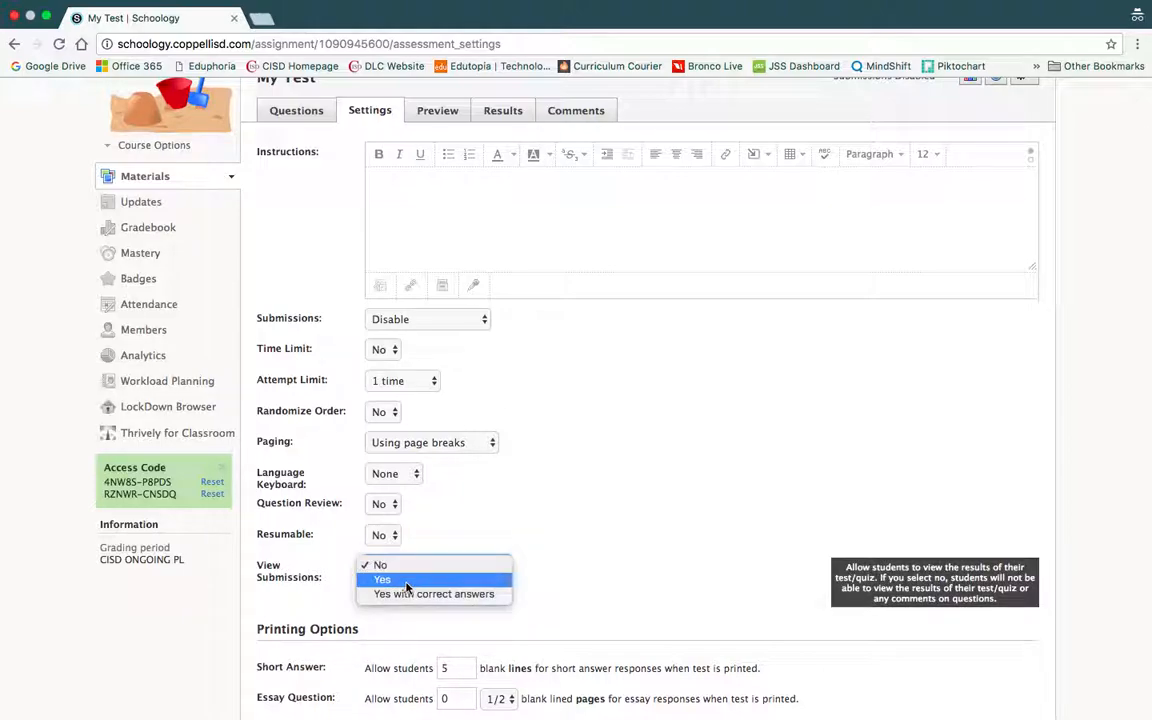
pyautogui.click(388, 580)
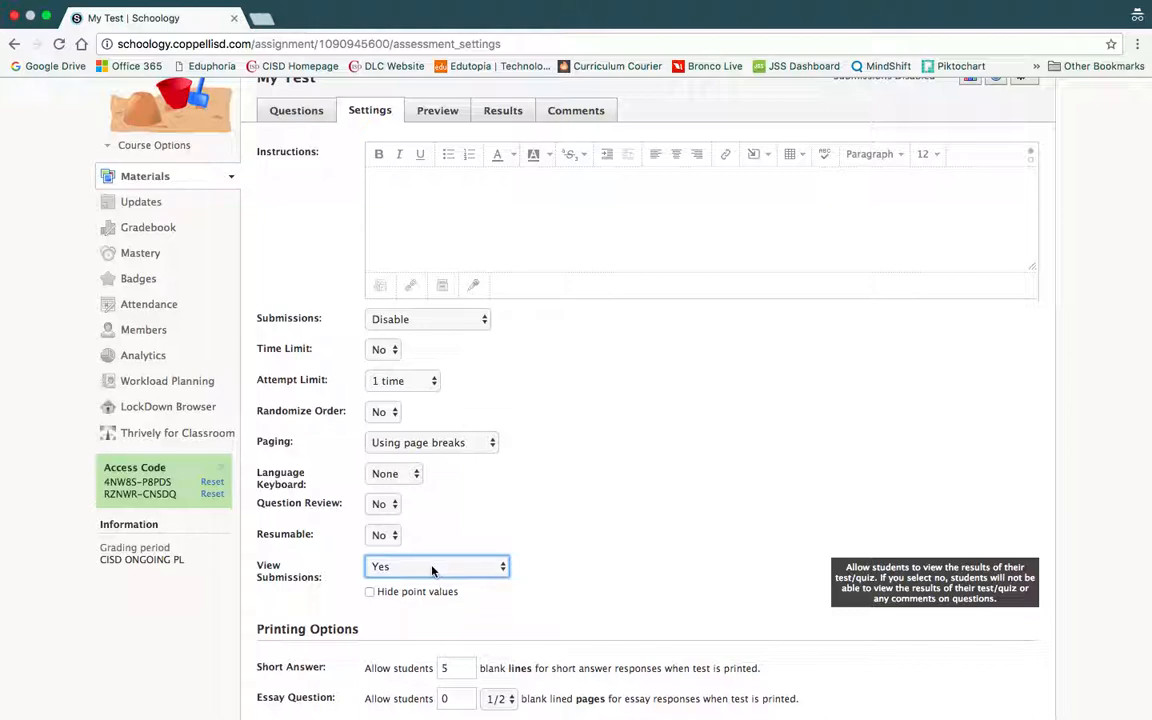
pyautogui.click(432, 567)
pyautogui.click(431, 581)
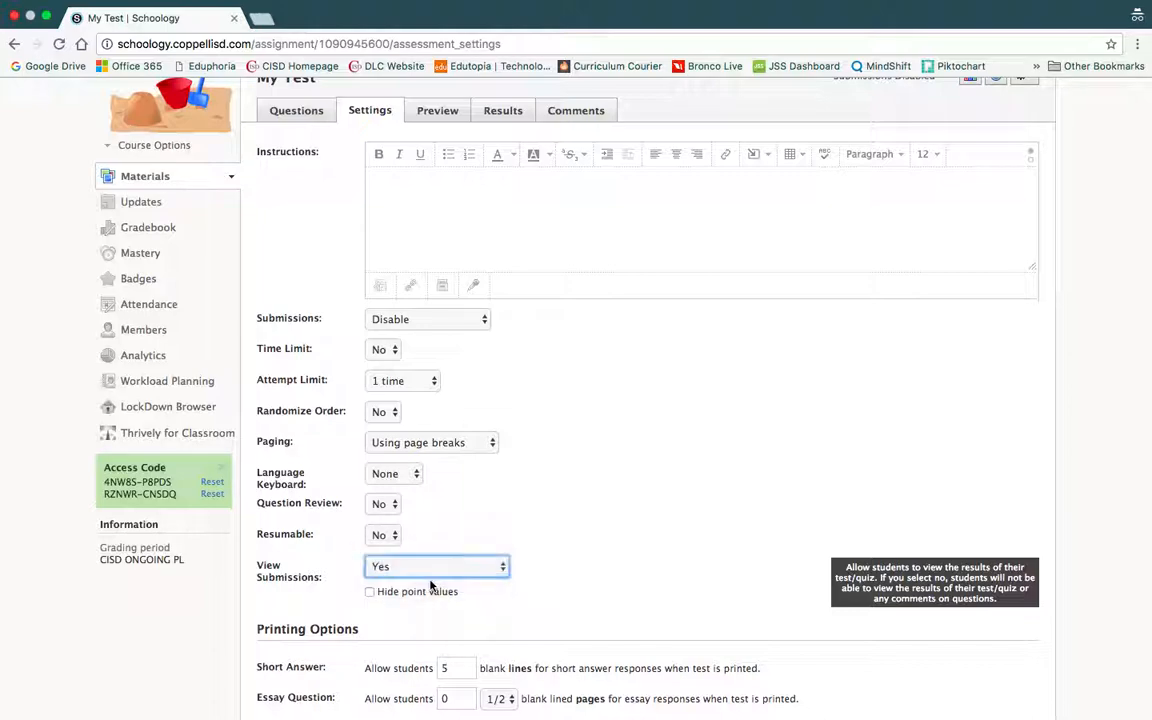